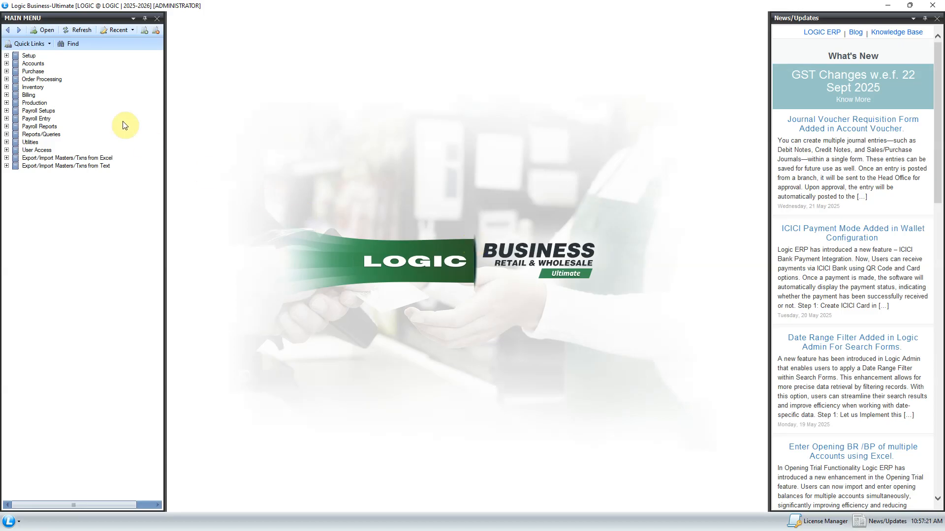
Step: Open the Setup Harmonious Codes/Descriptions form from the Setup Items group
left_click(32, 58)
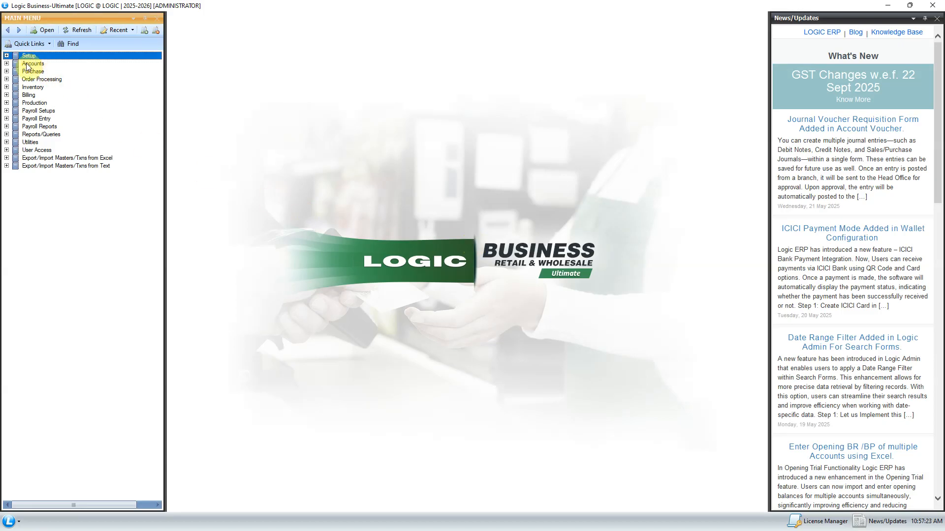
left_click(7, 57)
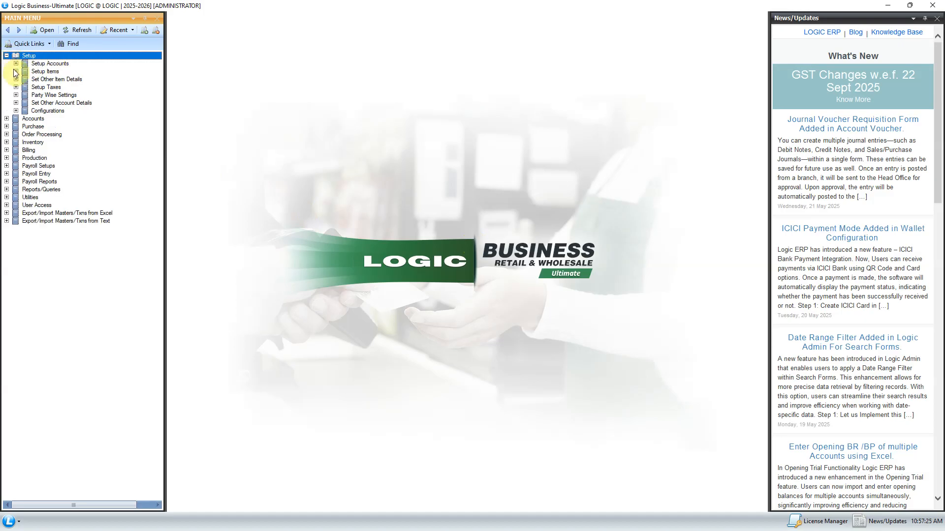
left_click(15, 71)
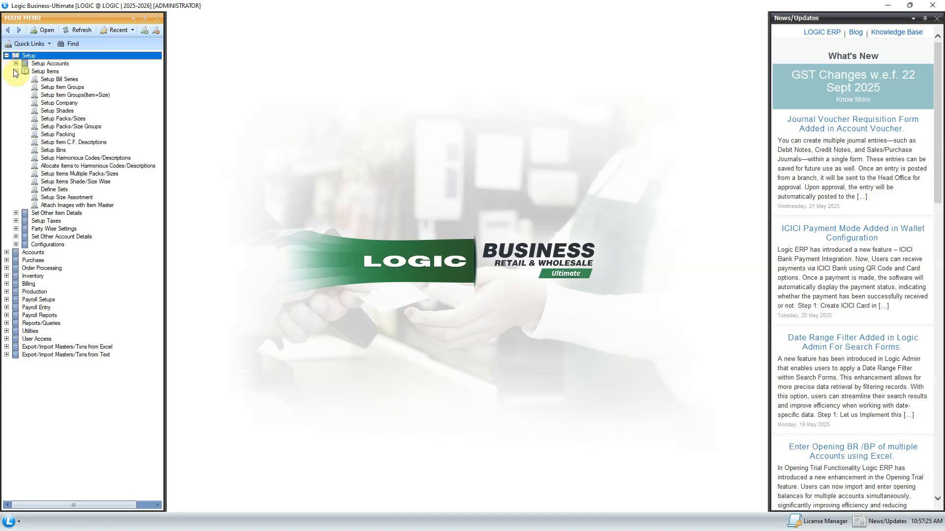
left_click(49, 159)
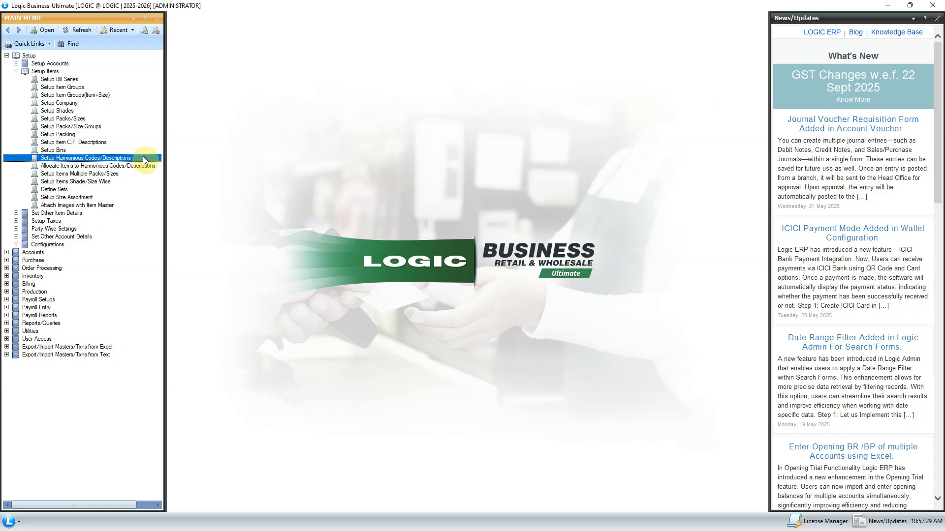
double_click(144, 159)
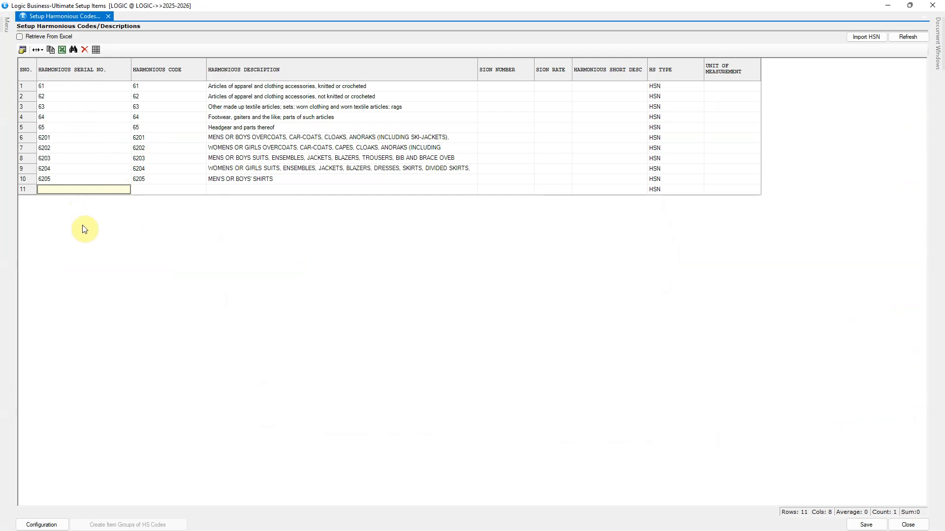
Step: Add harmonious serial number and code 6206 with description WOMENS OR GIRLS BLOUSES, SHIRTS AND SHIRT-BLOUSES, and save the entry
type("6206")
key("Return")
key("Return")
key("Return")
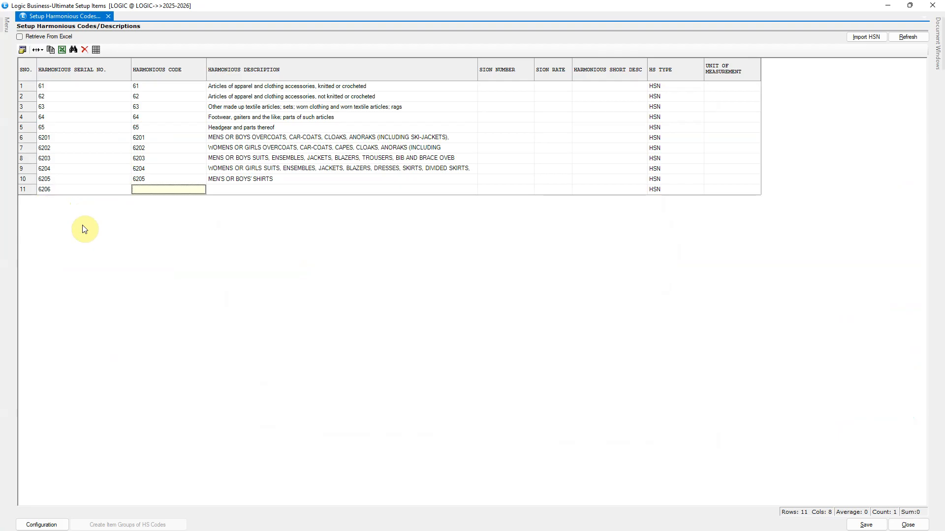
key("Return")
key("Return")
key("Return")
key("Return")
key("Return")
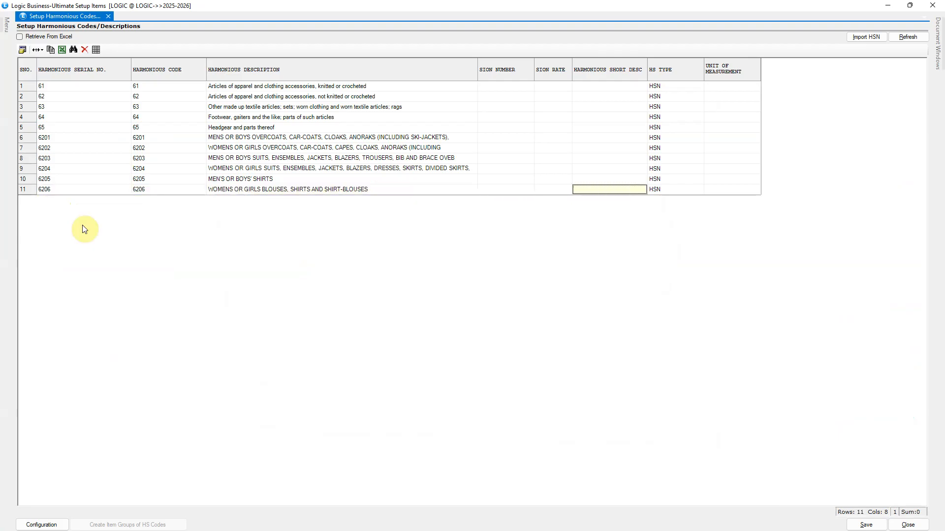
key("alt+s")
key("Return")
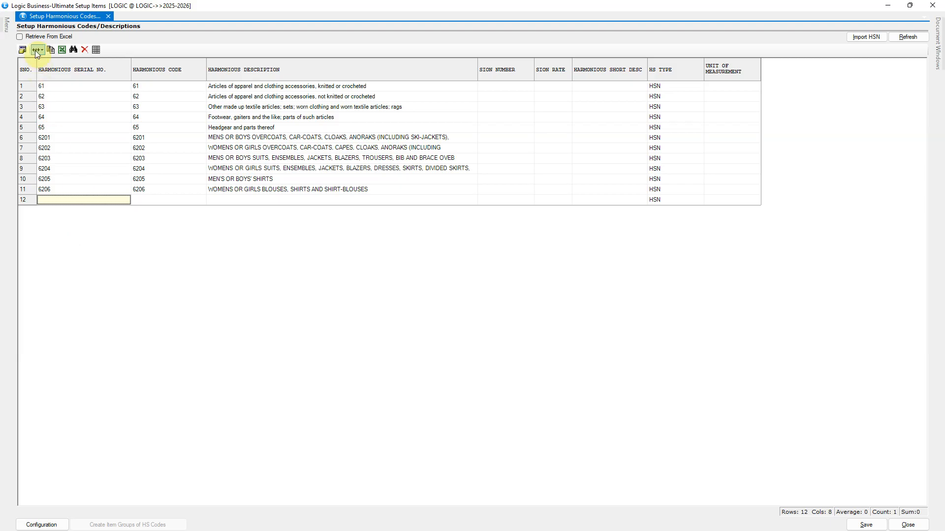
Step: Enable Retrieve From Excel and check the Excel column help for the mandatory columns
left_click(69, 38)
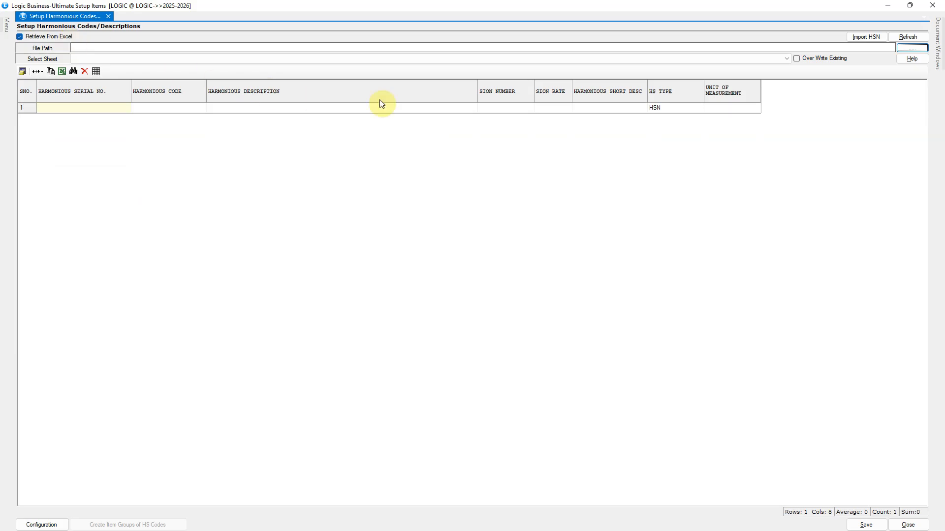
left_click(915, 58)
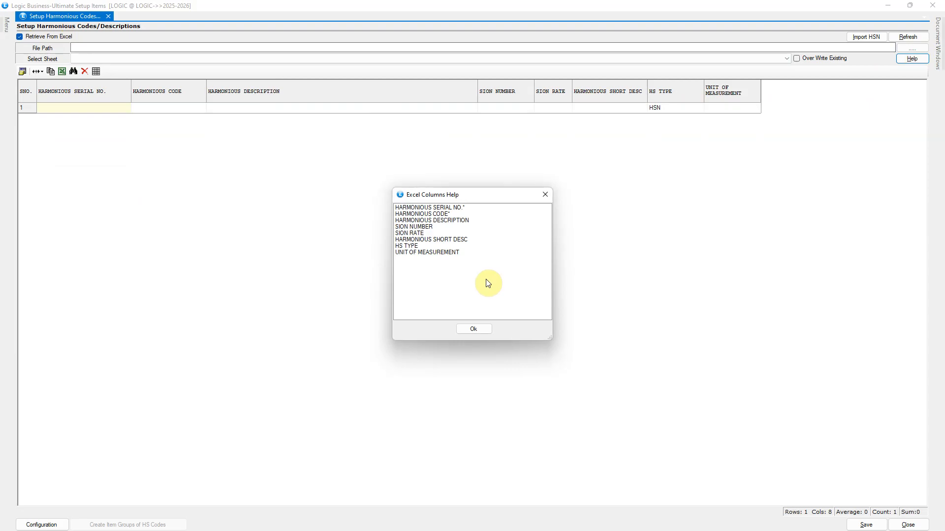
left_click(461, 209)
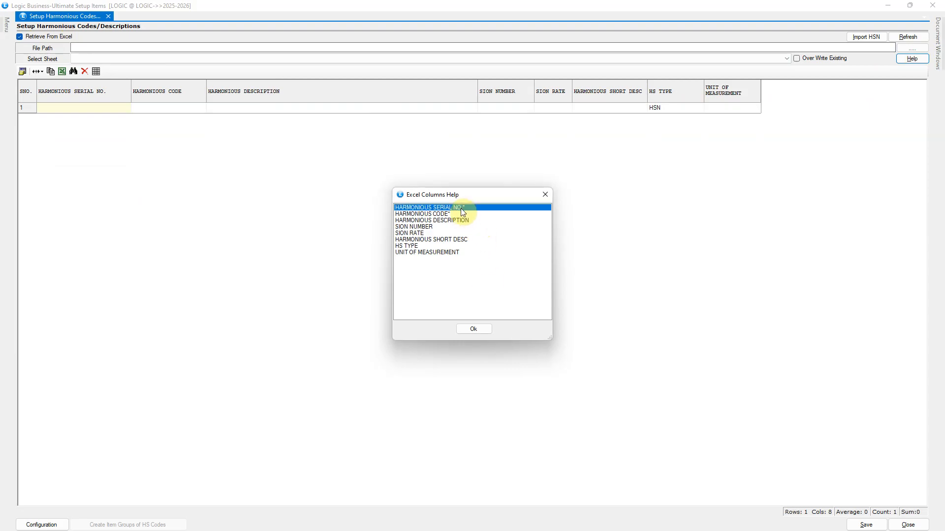
left_click(467, 214)
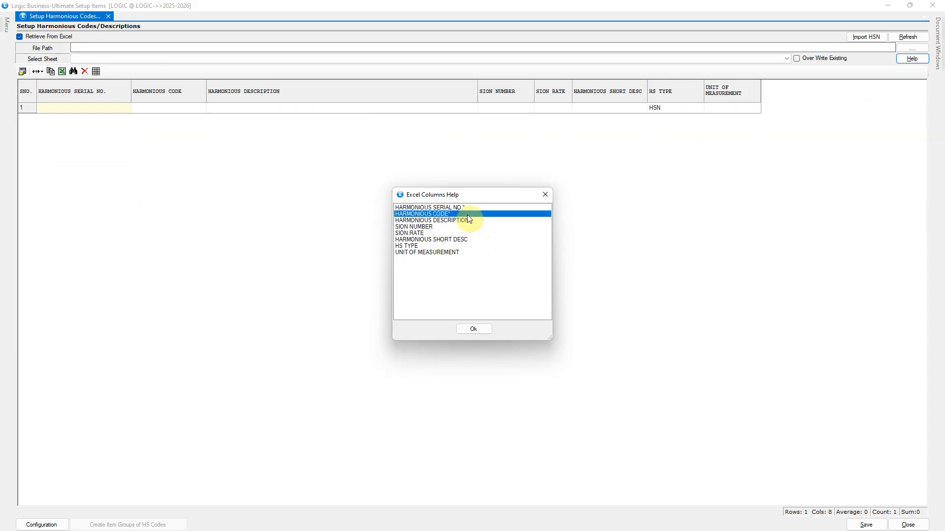
left_click(477, 329)
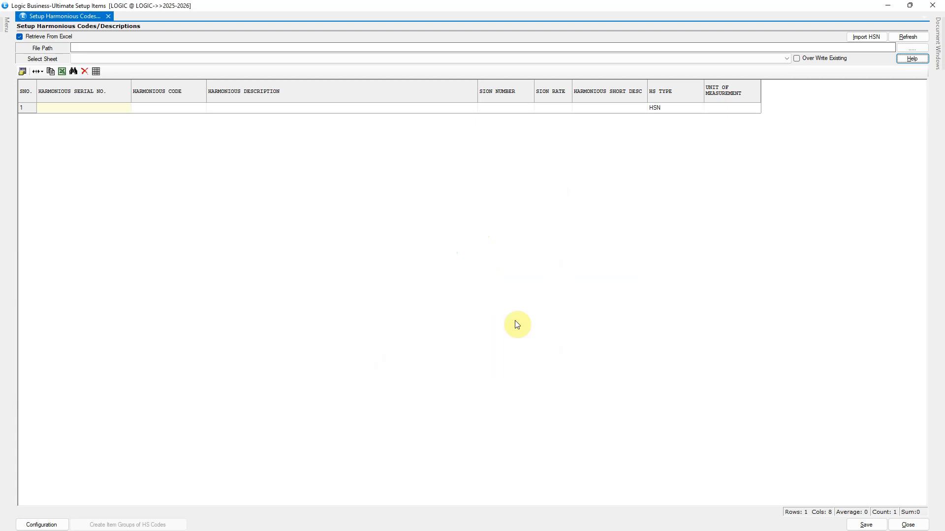
Step: Load the harmonious codes from Sheet1 of the desktop file W.xls into the grid
left_click(904, 48)
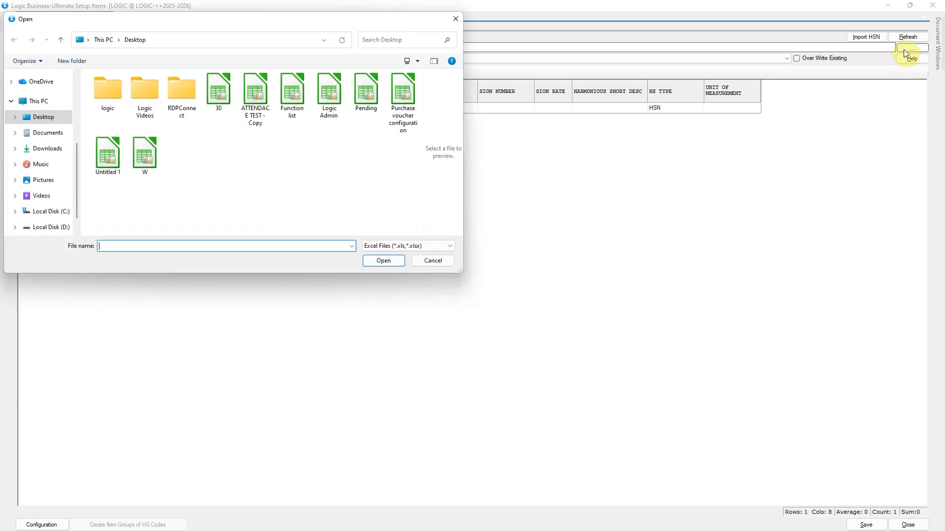
double_click(149, 156)
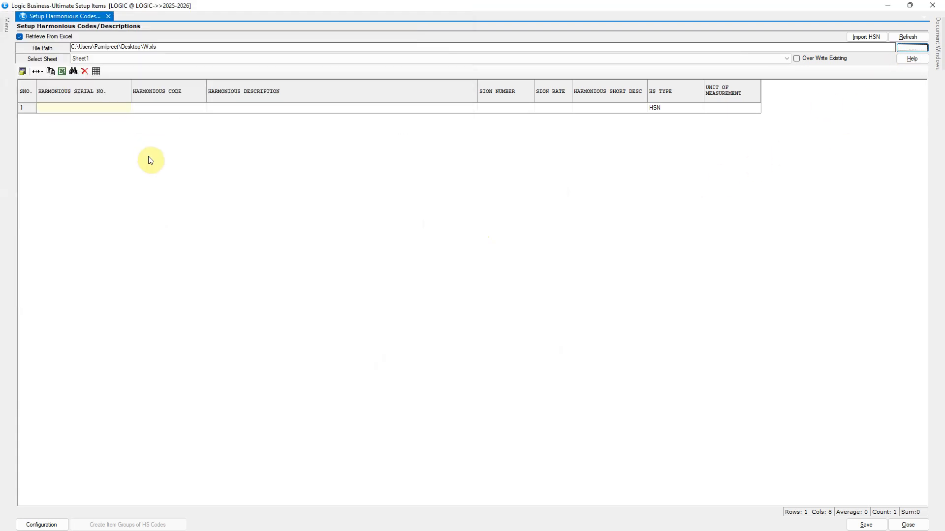
left_click(158, 63)
left_click(159, 64)
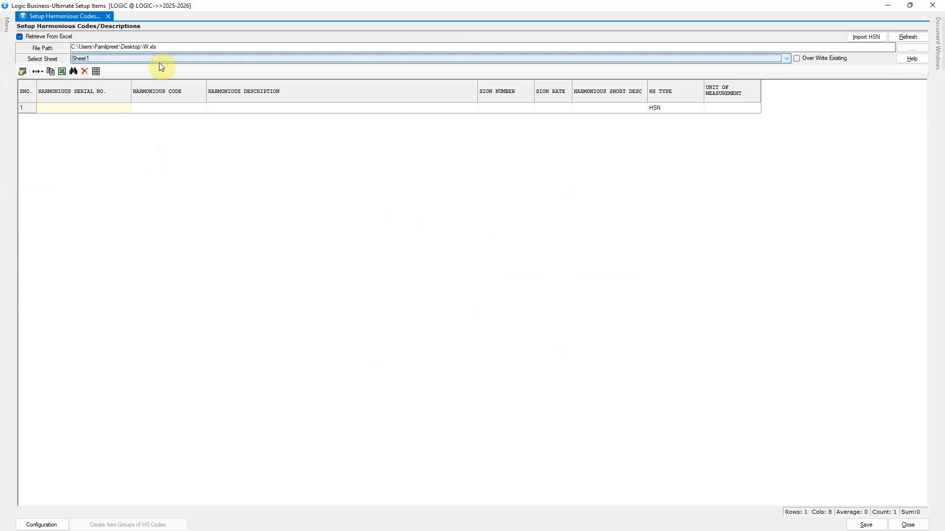
left_click(901, 39)
left_click(901, 39)
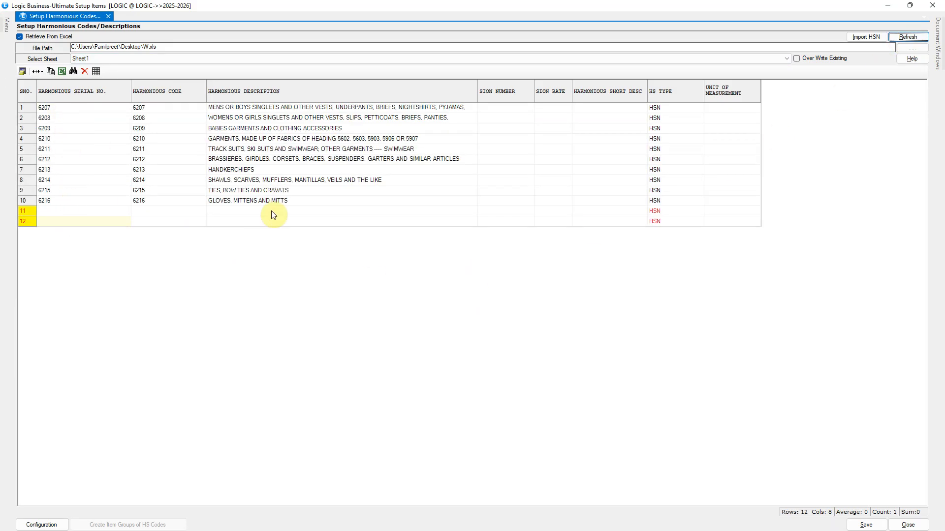
Step: Widen the Harmonious Description column and save the codes retrieved from Excel
left_click_drag(476, 84, 565, 87)
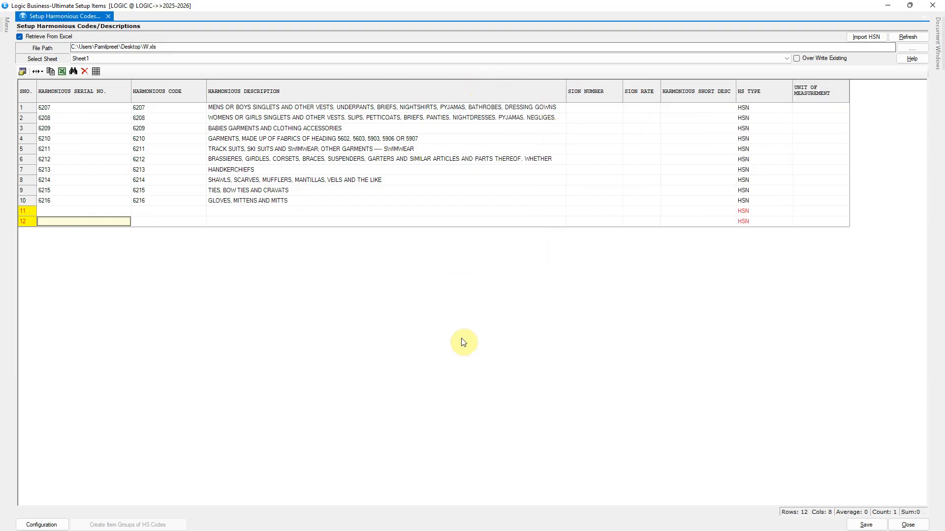
key("alt+s")
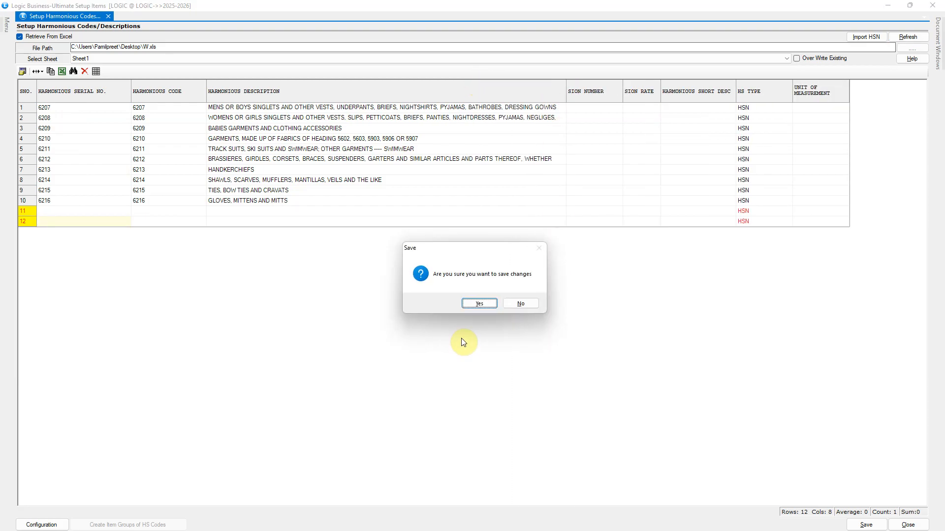
key("Return")
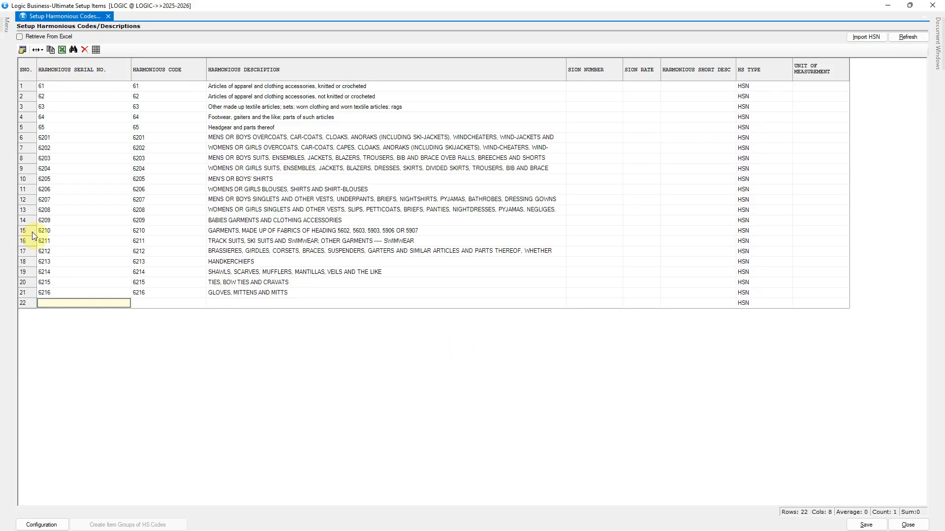
left_click(67, 200)
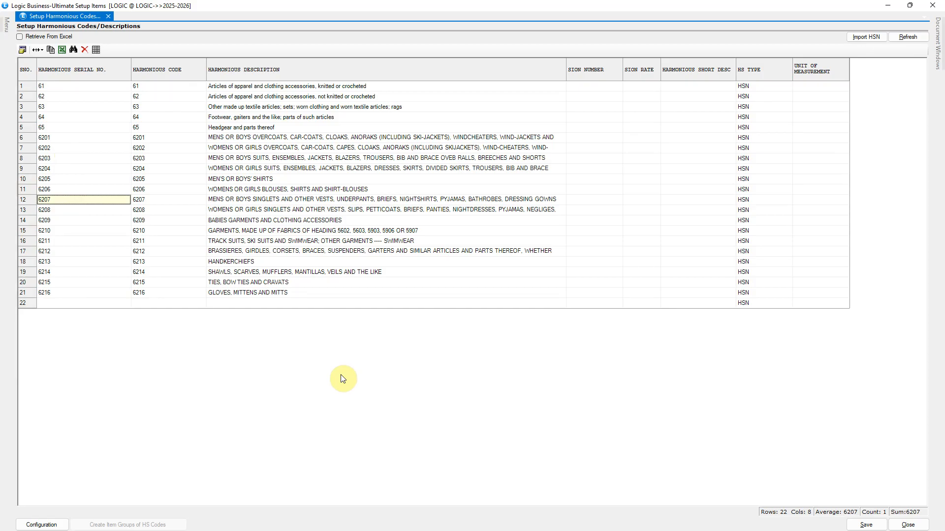
Step: Set the configuration's item group level to GROUP20, save it, and create item groups of the HS codes at that level
left_click(52, 526)
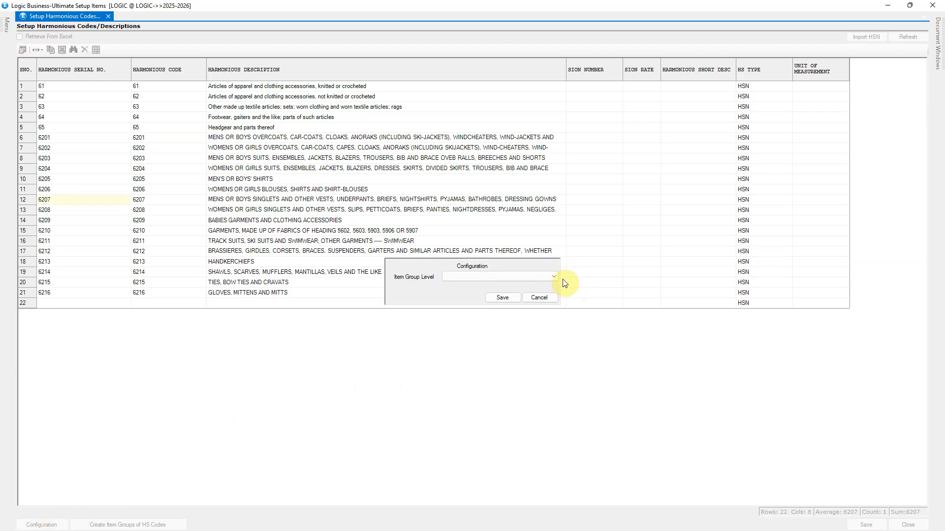
left_click(555, 277)
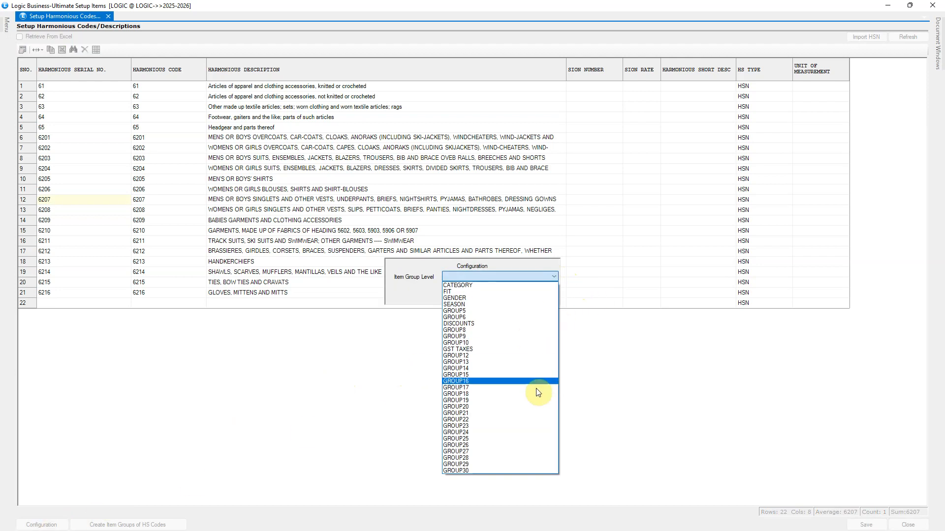
left_click(536, 407)
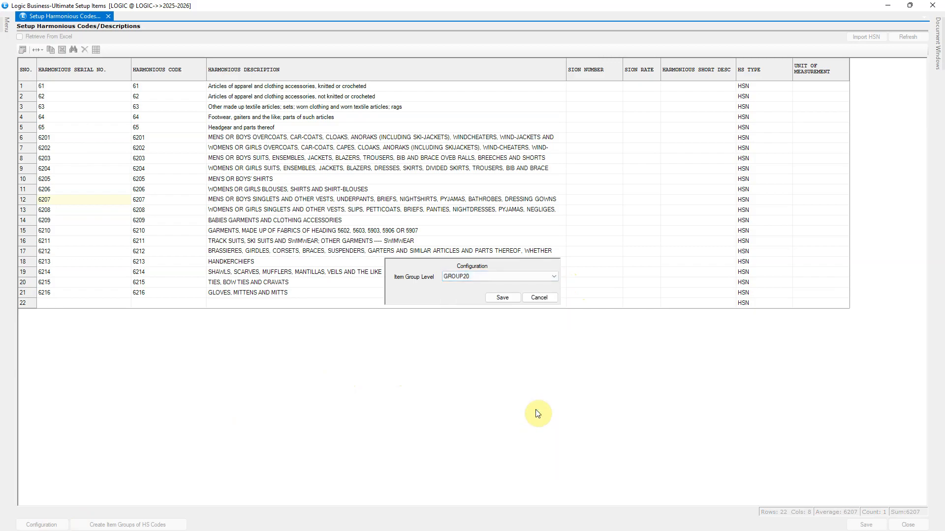
left_click(509, 301)
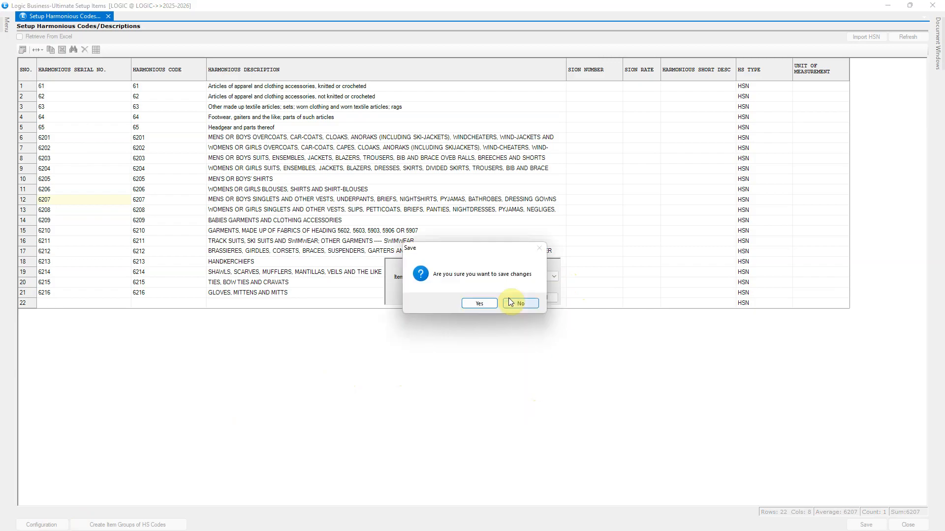
left_click(492, 305)
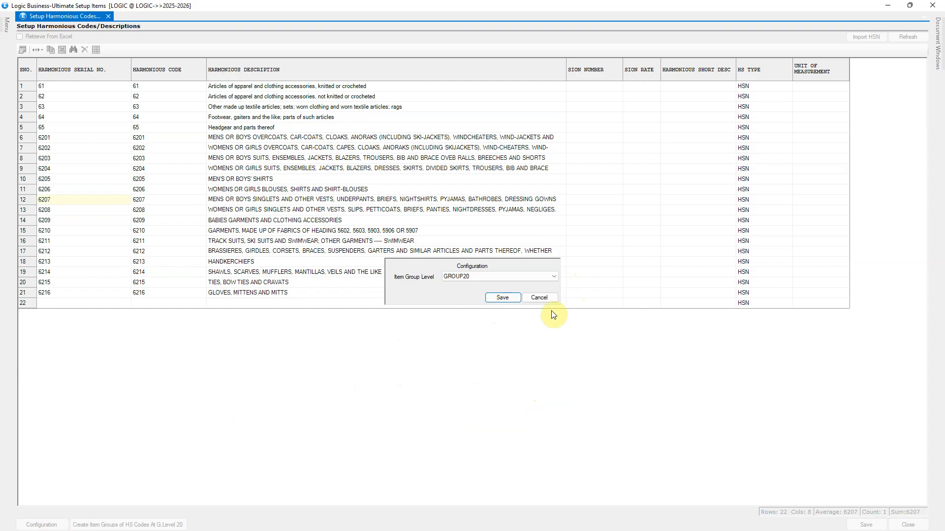
left_click(546, 297)
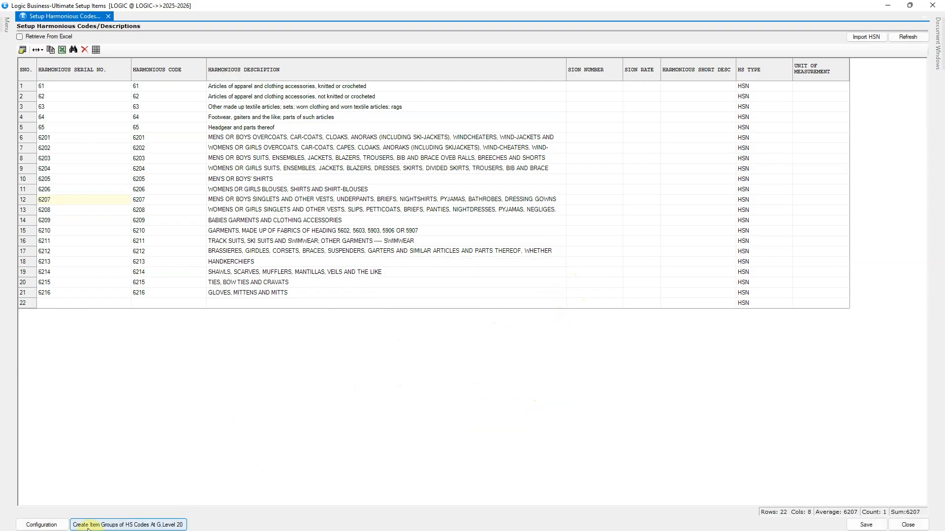
left_click(134, 525)
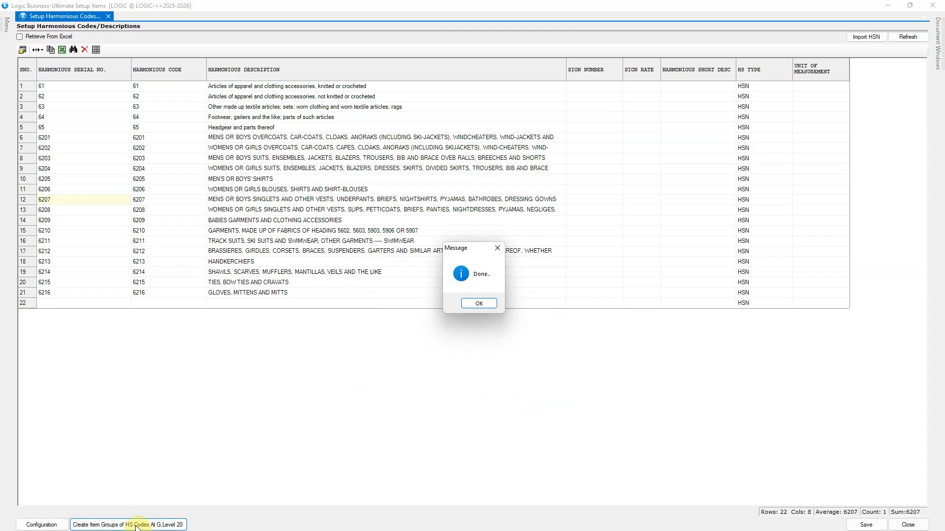
left_click(480, 362)
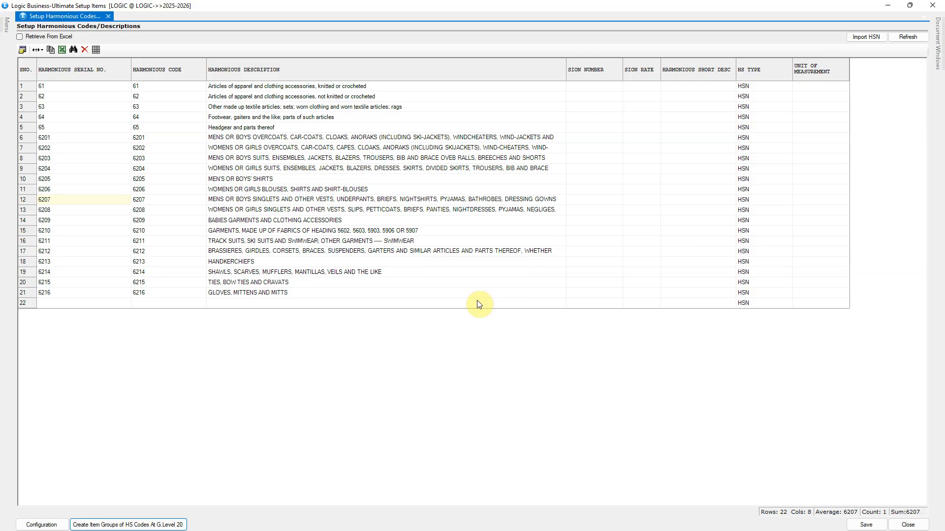
Step: Open Setup Item Groups and expand GROUP20 and its first subgroup to show the HS code groups
left_click(7, 23)
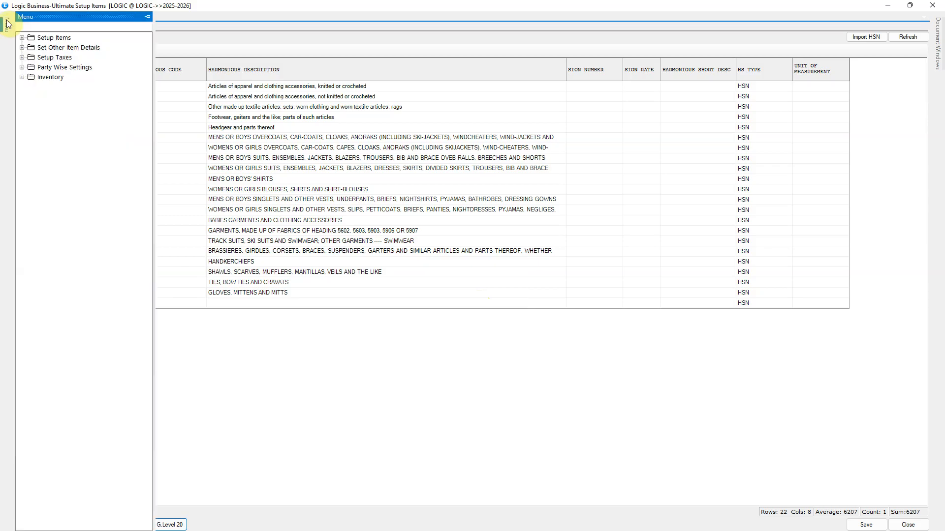
left_click(21, 38)
left_click(69, 58)
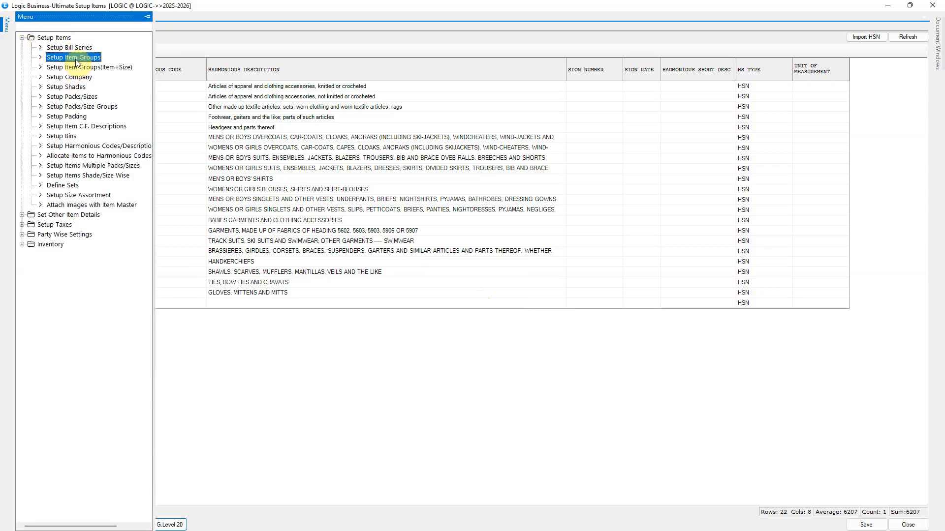
double_click(95, 61)
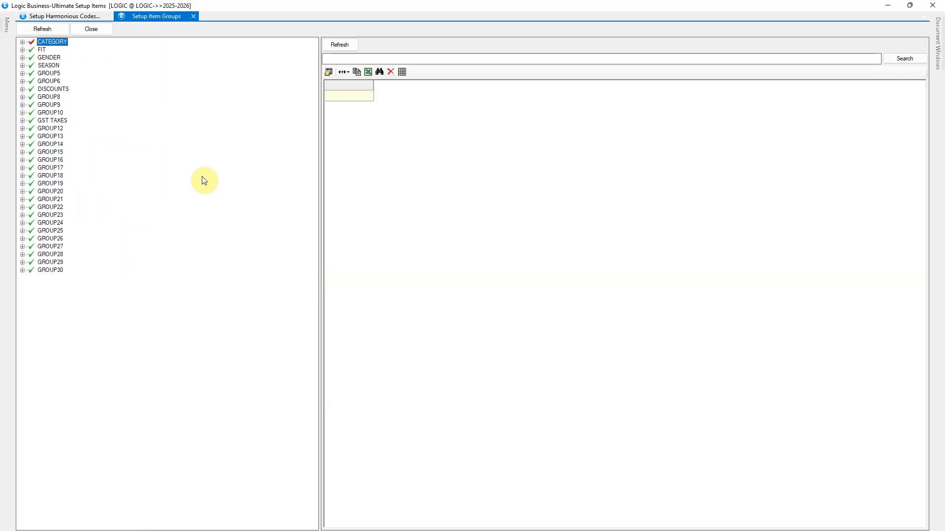
left_click(50, 192)
left_click(22, 192)
left_click(32, 199)
left_click(64, 199)
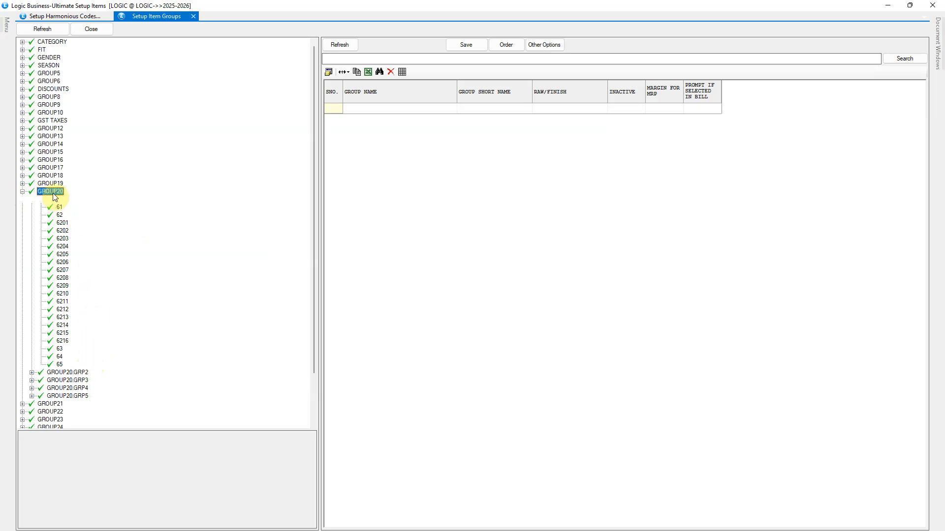
Step: Rename the item group GROUP20 to HSN
left_click(53, 192)
right_click(53, 191)
left_click(82, 196)
type("HSN")
key("Return")
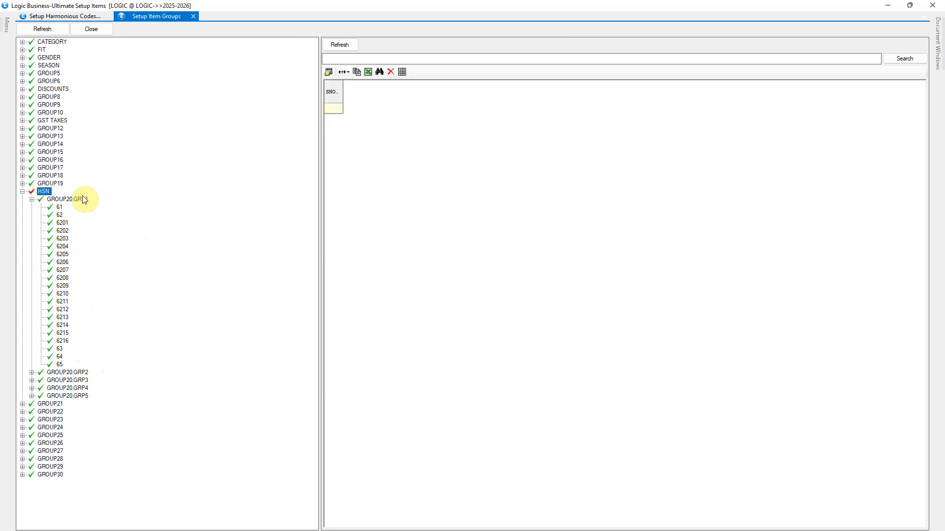
Step: Rename the subgroup GROUP20.GRP1 to HSN
right_click(74, 200)
left_click(98, 216)
type("HSN")
key("Return")
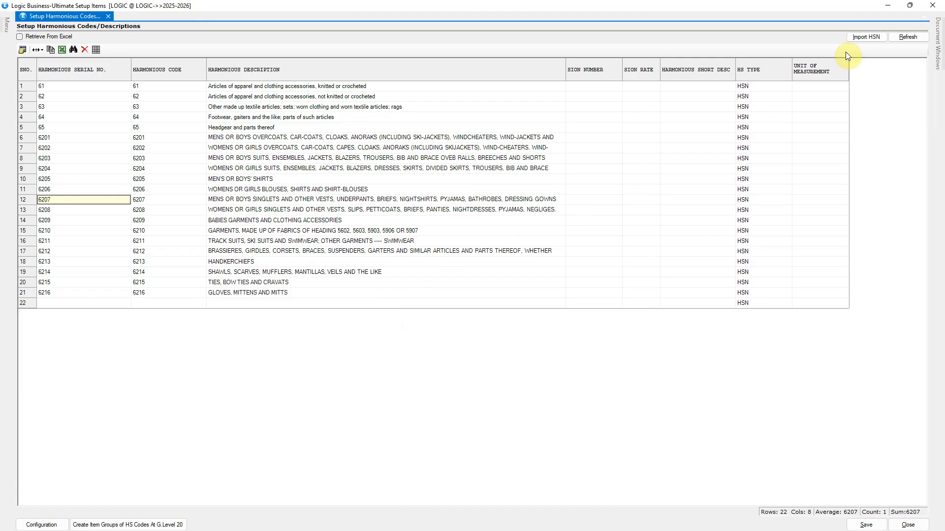
Step: Open the HSN import and retrieve the codes matching 6201 with HSN Type set to HSN
left_click(865, 37)
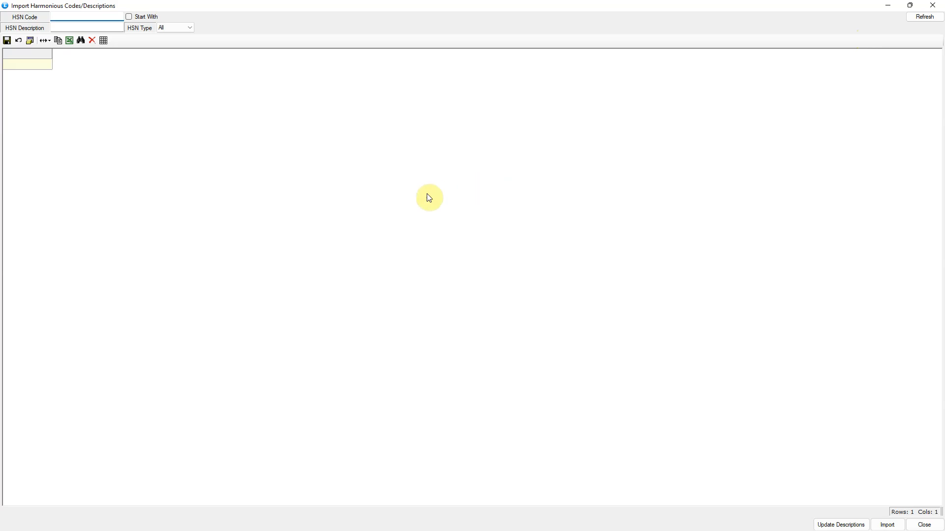
left_click(92, 18)
type("6201")
left_click(176, 29)
left_click(926, 17)
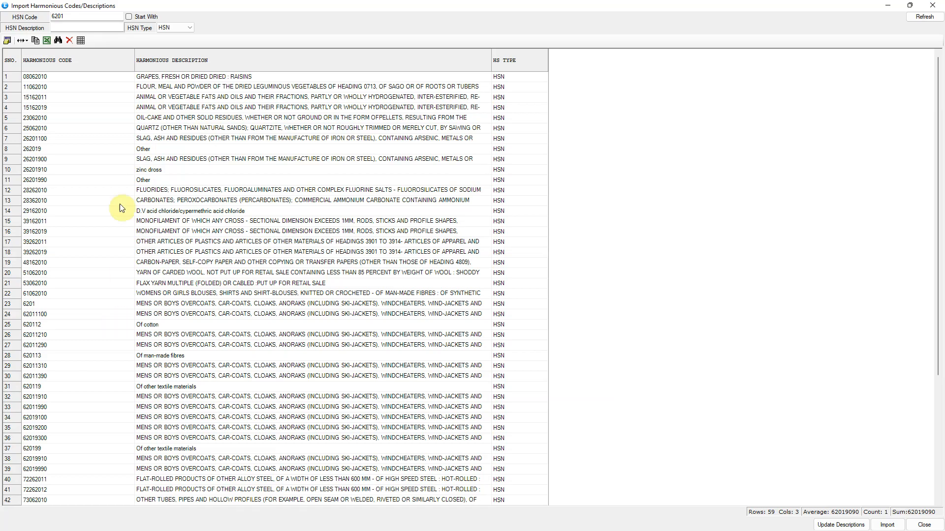
Step: Restrict the import list to HSN codes that start with 6201 and reload it
left_click(138, 19)
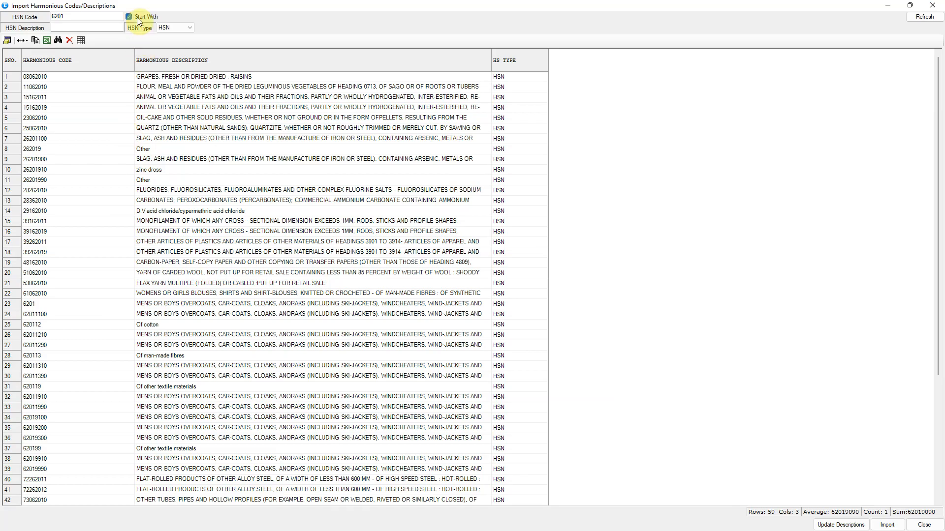
double_click(59, 16)
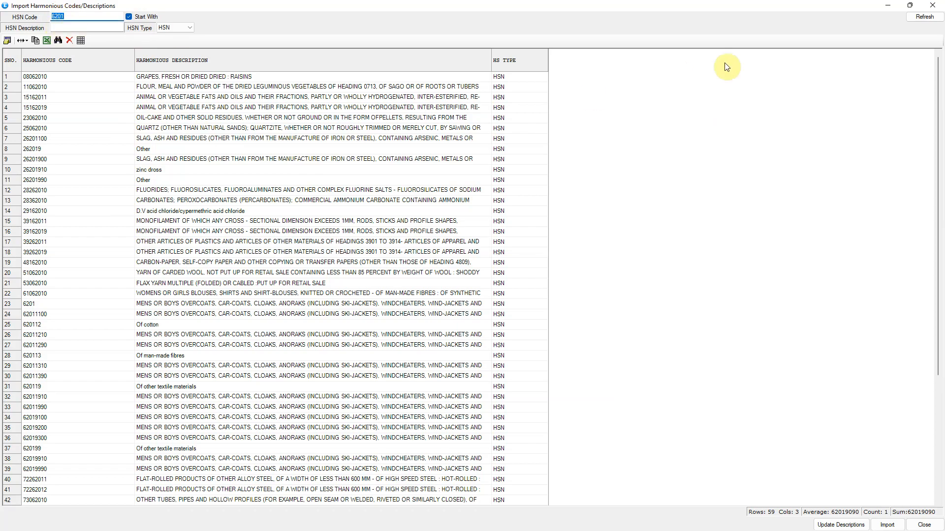
left_click(922, 16)
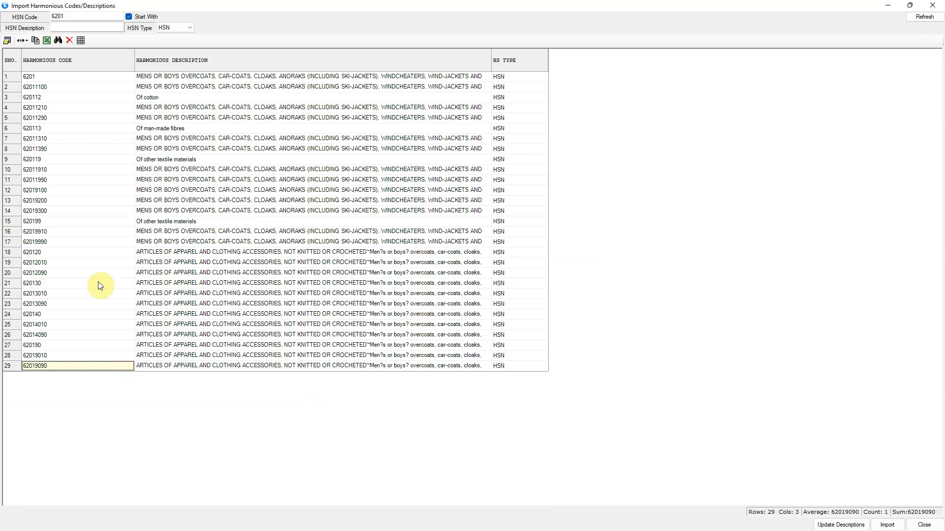
Step: Update the descriptions of the listed 6201 HSN codes and confirm the update
left_click(840, 525)
left_click(497, 303)
left_click(522, 301)
Step: Import the listed HSN codes starting with 6201 with confirmation, and close the import window
left_click(888, 524)
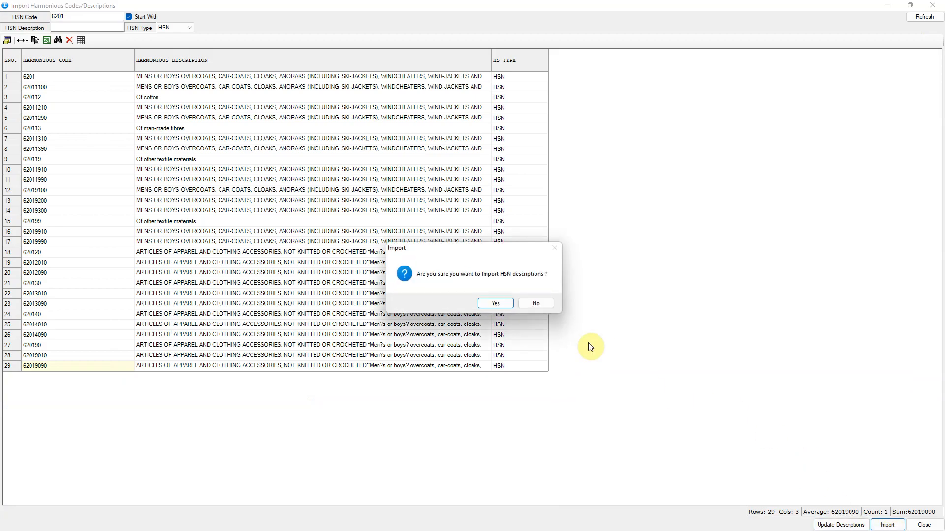
left_click(494, 306)
left_click(512, 305)
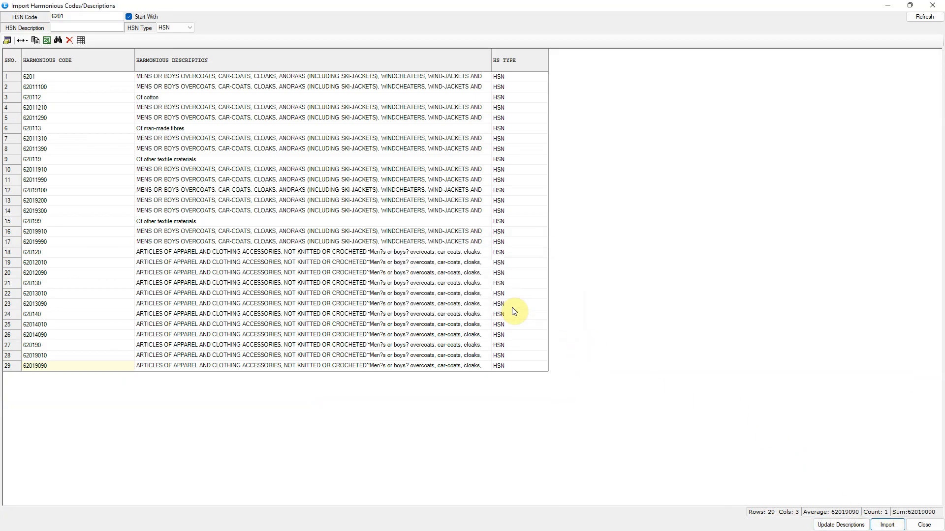
left_click(925, 526)
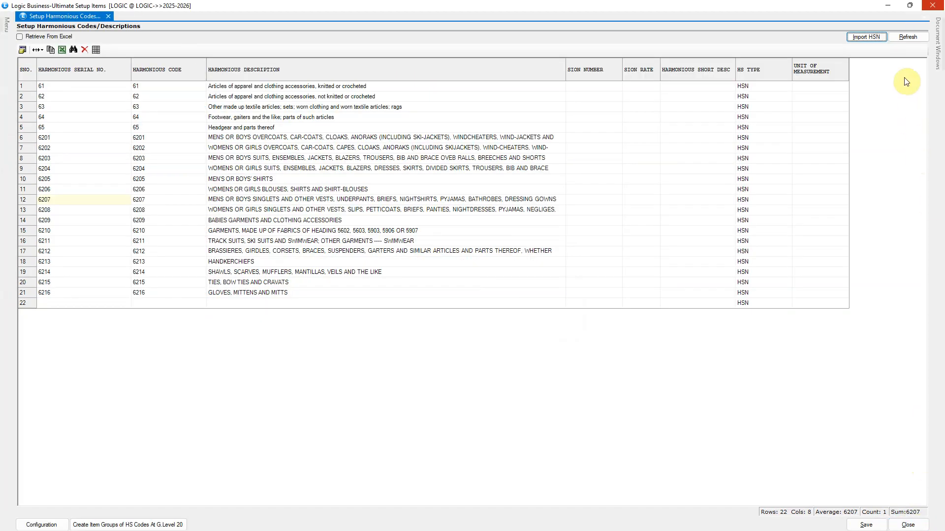
Step: Refresh the harmonious codes list, review the imported 6201 codes and save the list
left_click(912, 36)
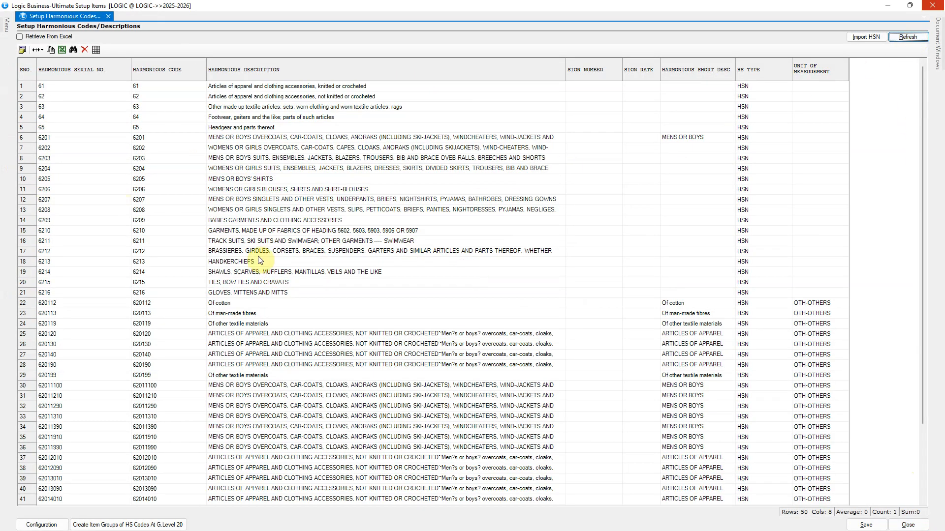
left_click(285, 356)
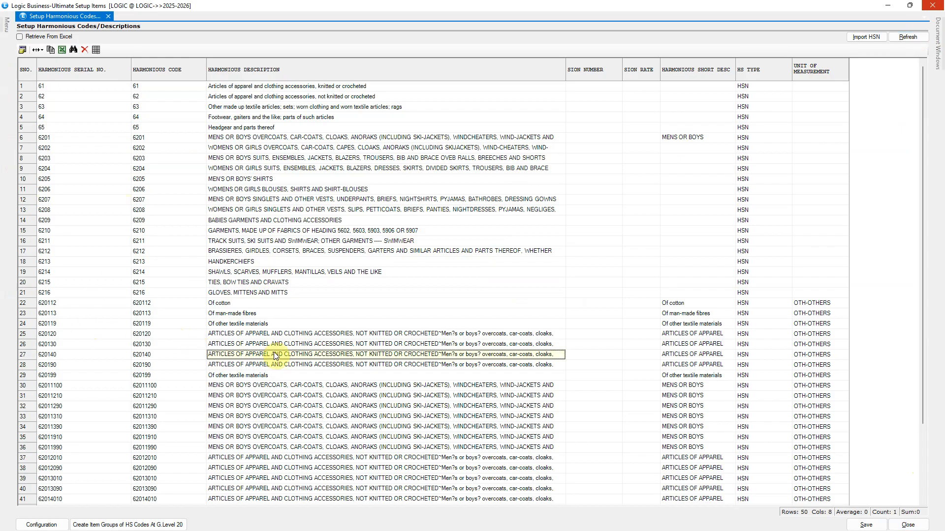
scroll(285, 358, "down", 3)
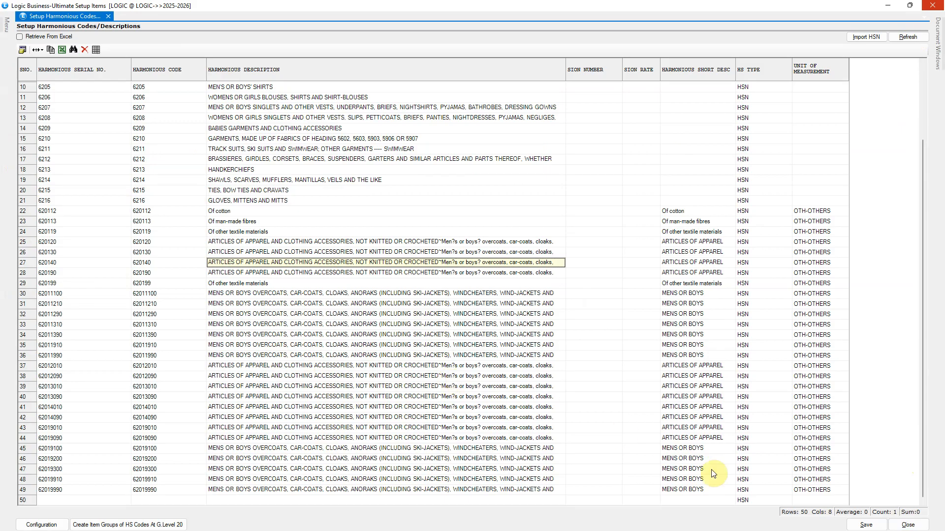
left_click(866, 525)
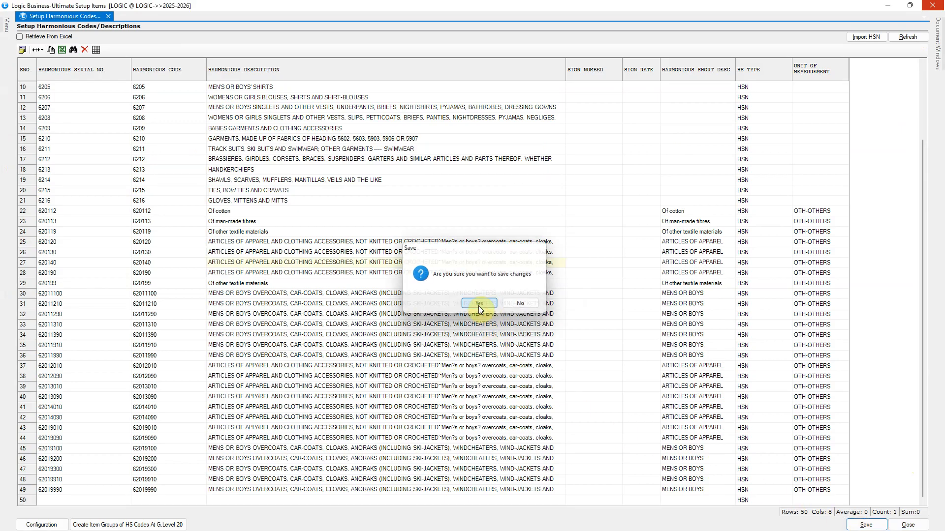